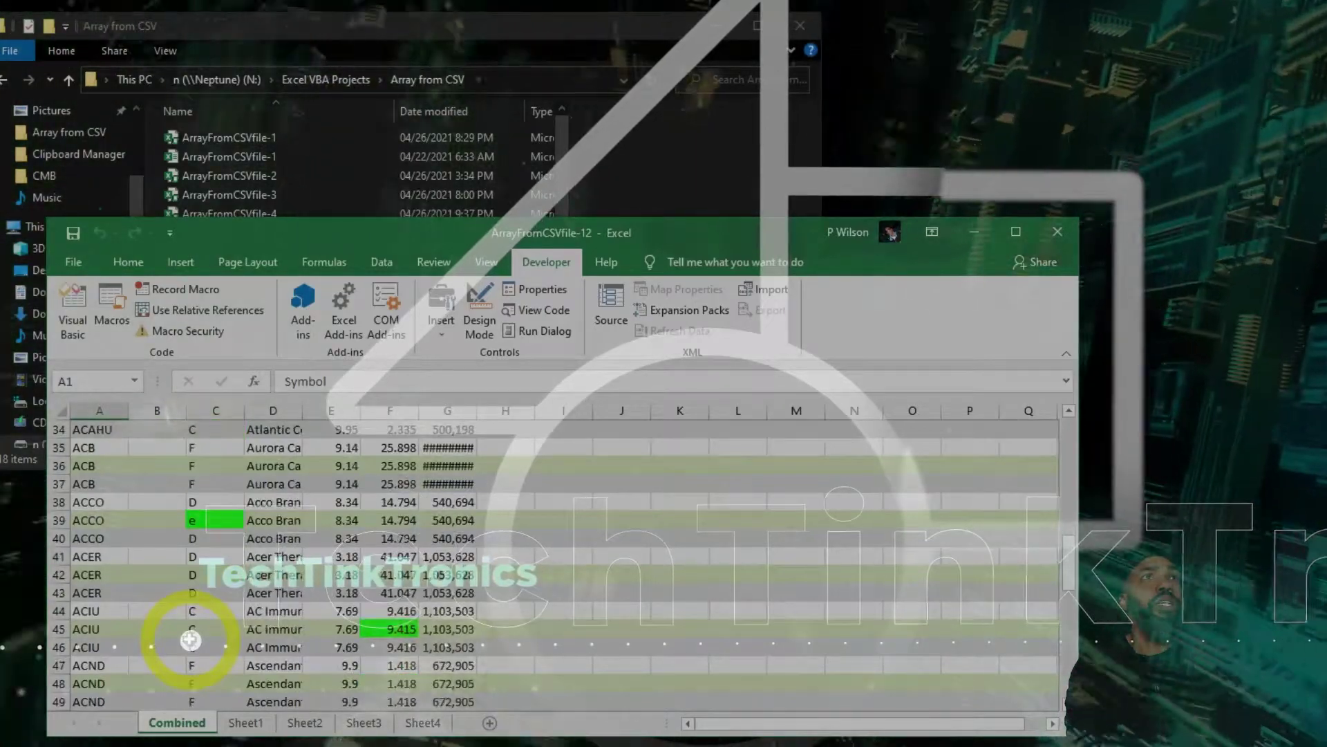
scroll(190, 640, "down", 2)
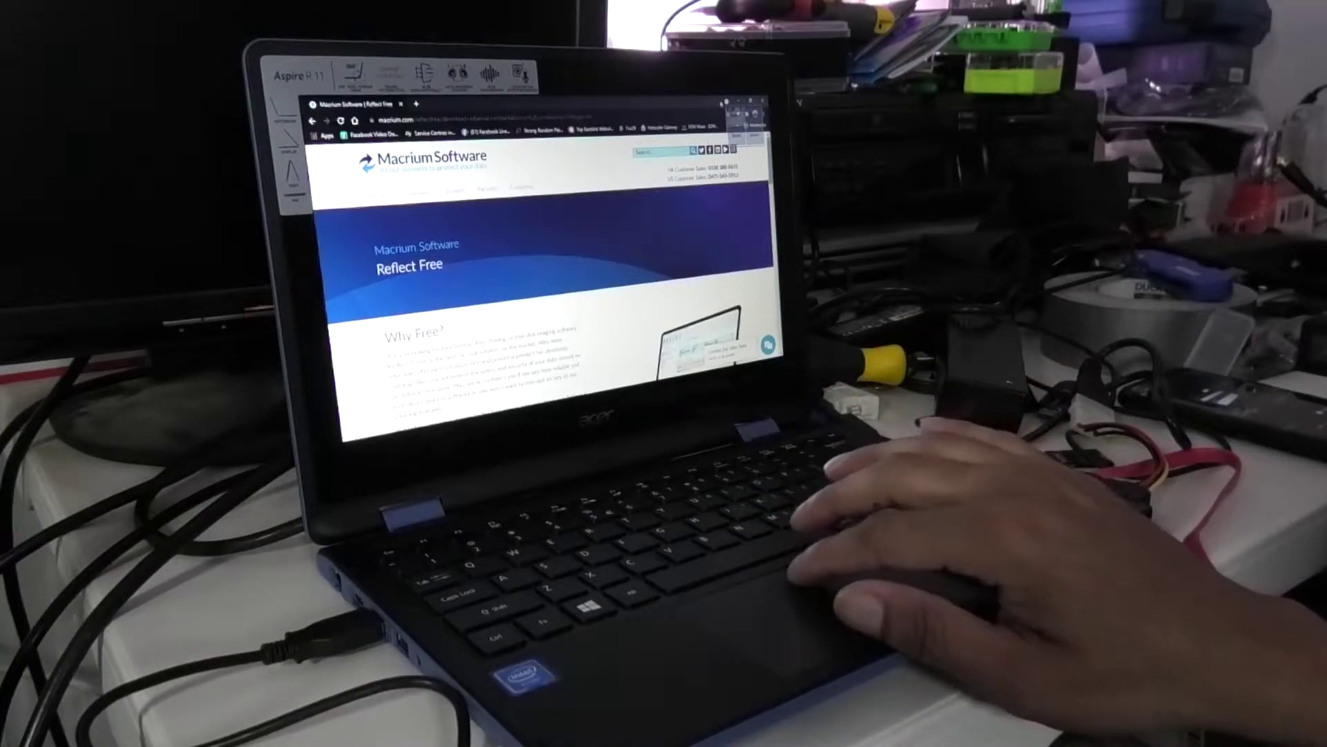
- Dismiss the Format Local Disk (D:) dialog without formatting, and launch Macrium Reflect with permission to make changes
left_click(740, 100)
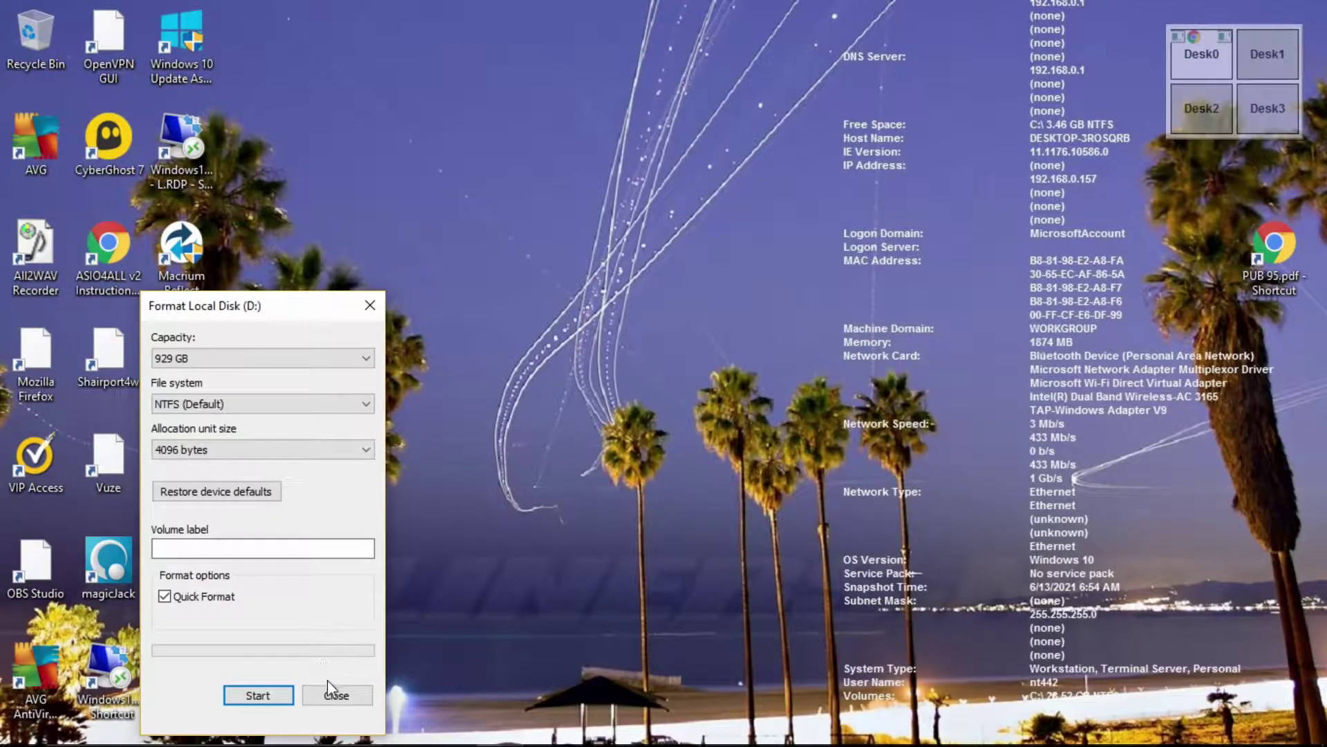
left_click(335, 696)
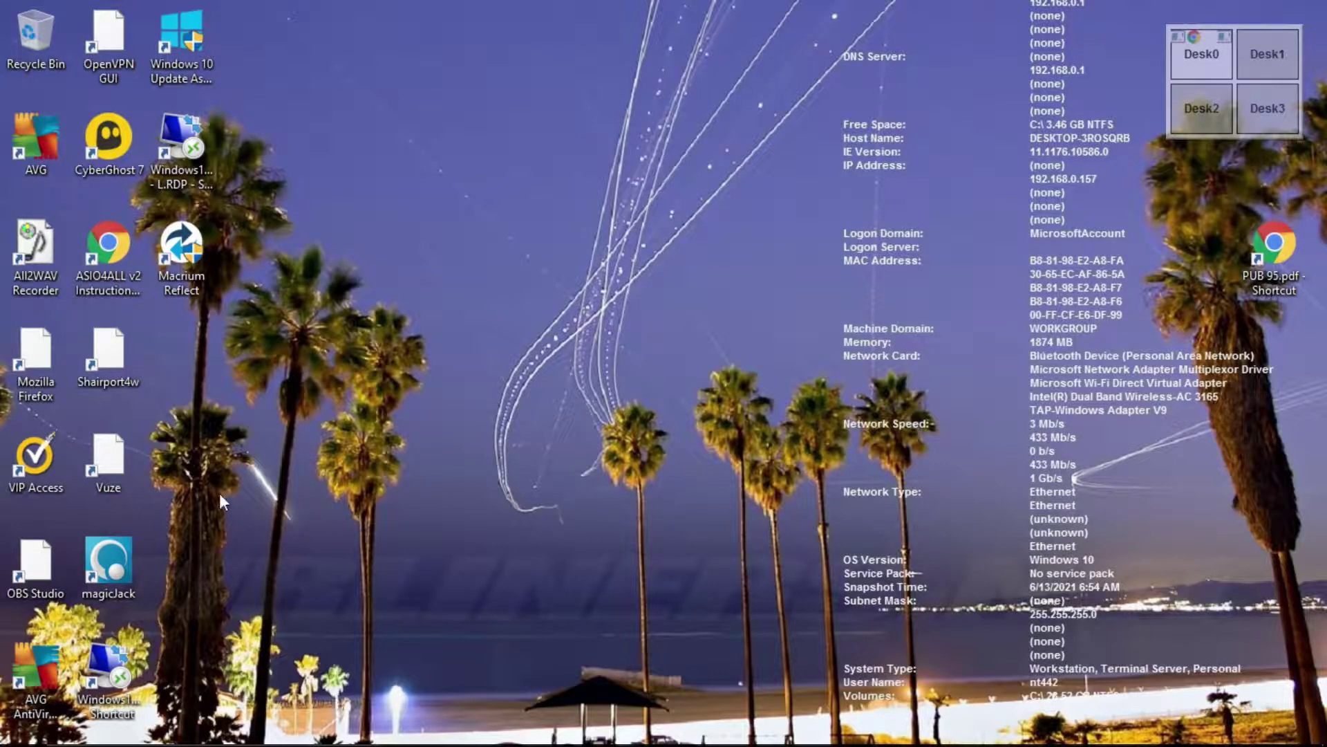
double_click(183, 258)
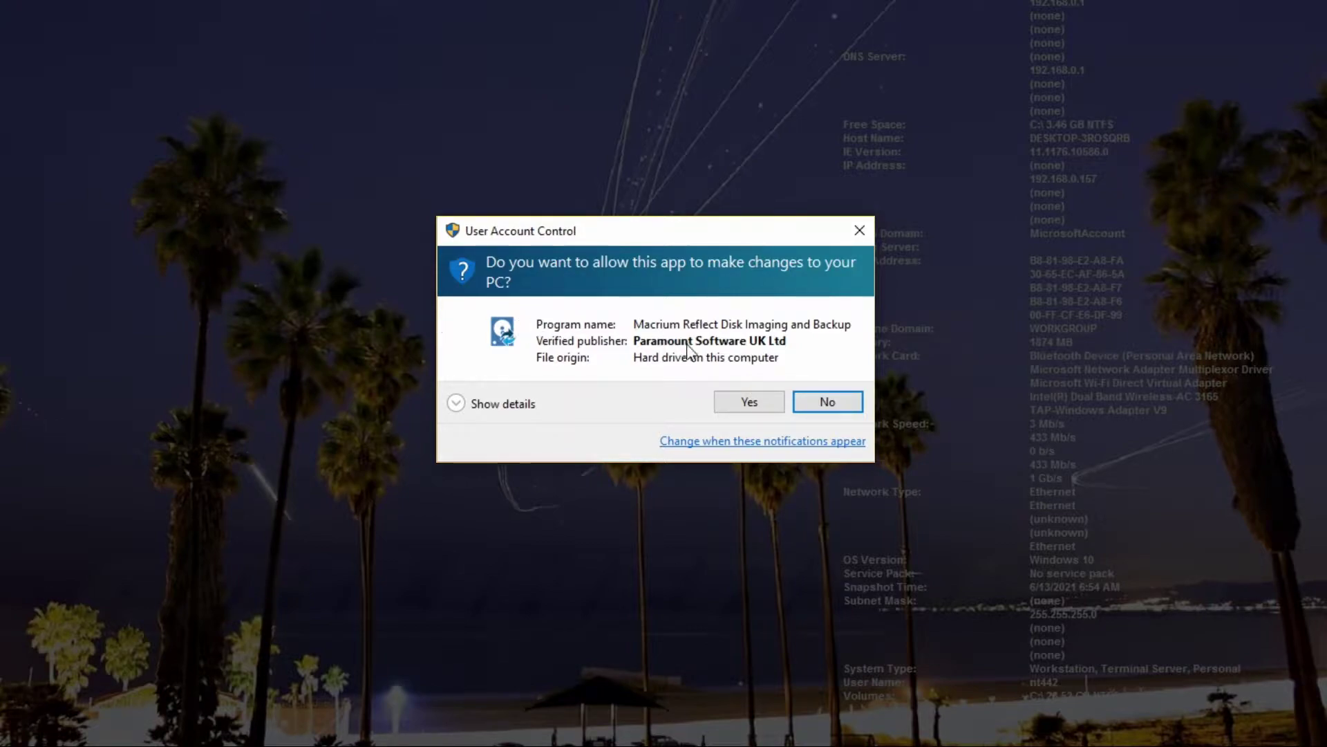
left_click(759, 407)
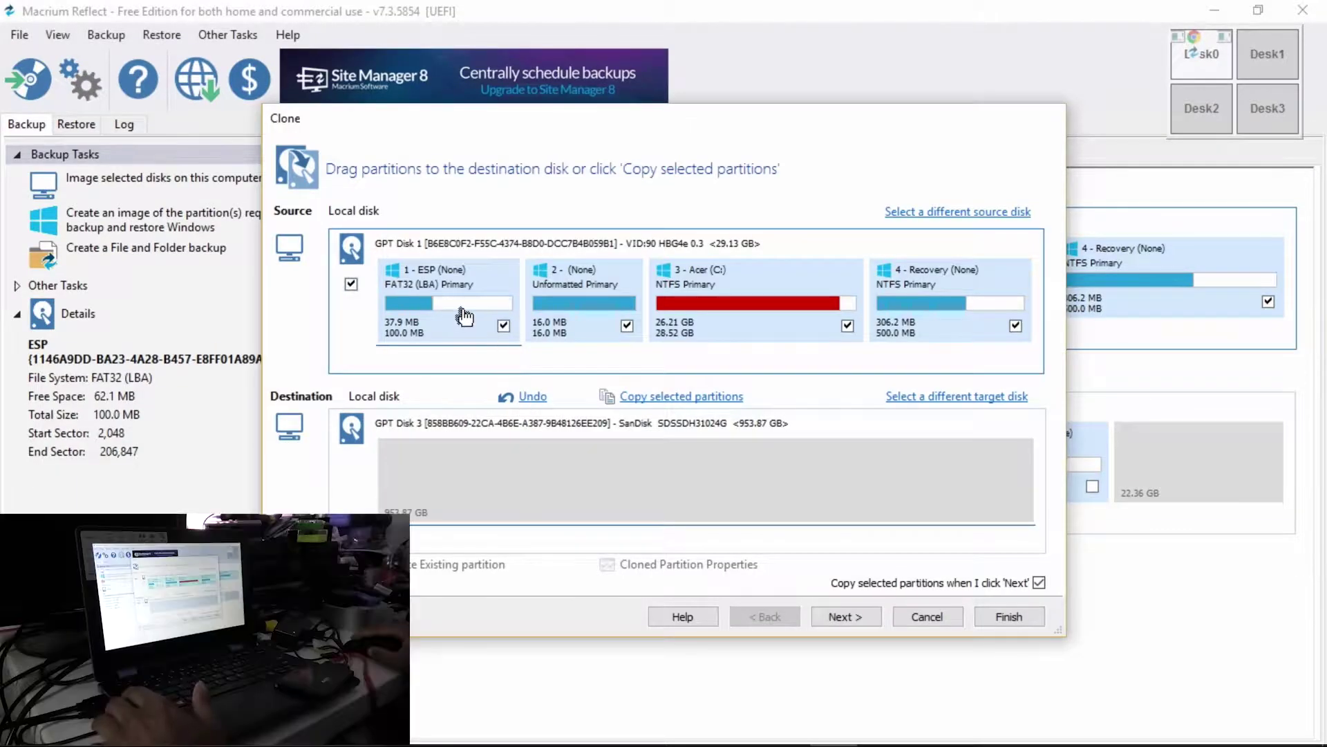
- Copy the ESP, unformatted, Recovery and Acer (C:) source partitions to the SanDisk destination disk in that order, with Acer last
left_click_drag(453, 309, 459, 483)
left_click_drag(607, 284, 672, 472)
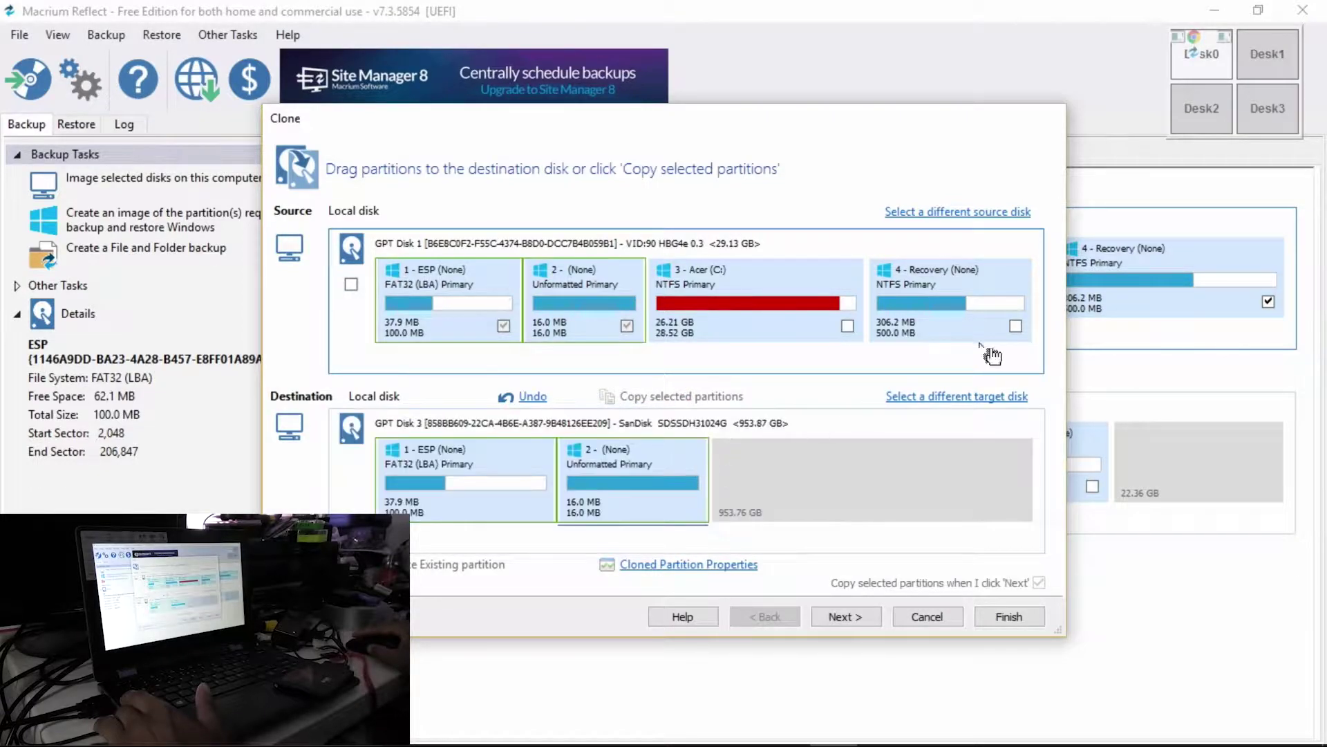
left_click_drag(975, 289, 799, 497)
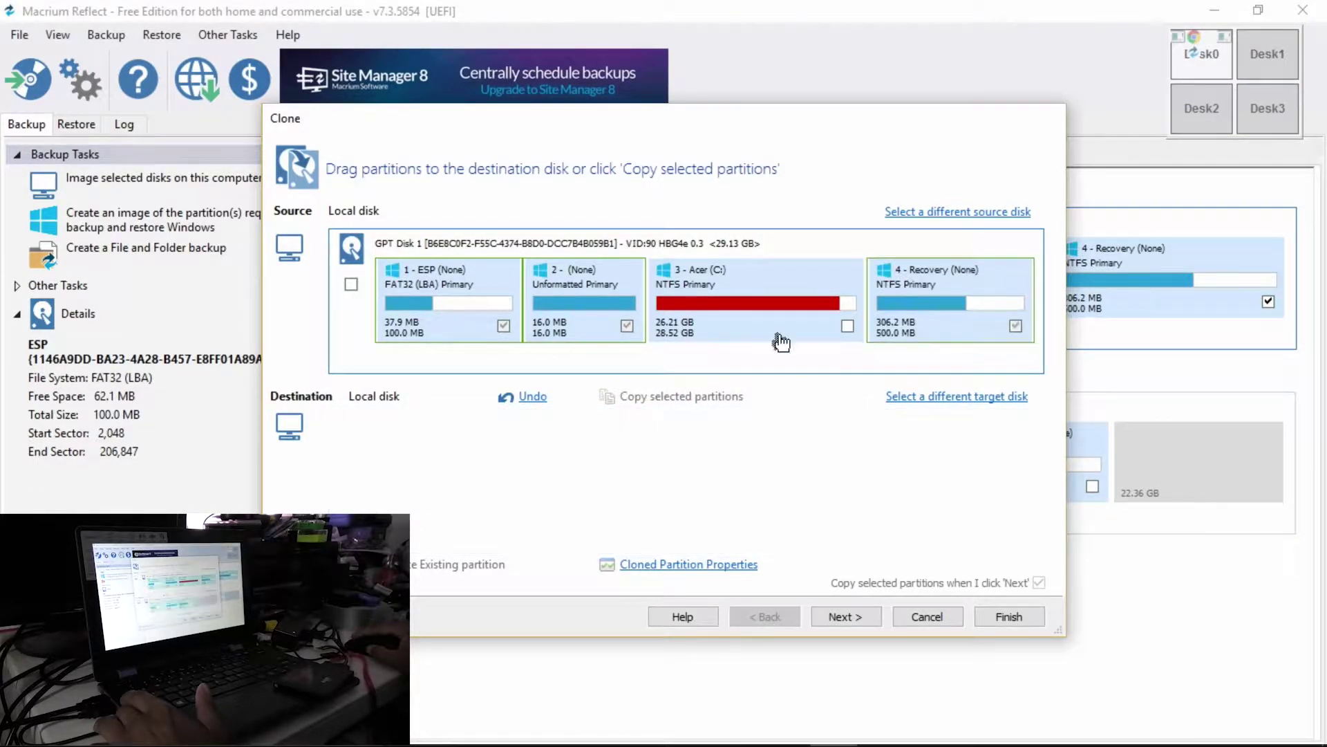
left_click_drag(771, 285, 919, 465)
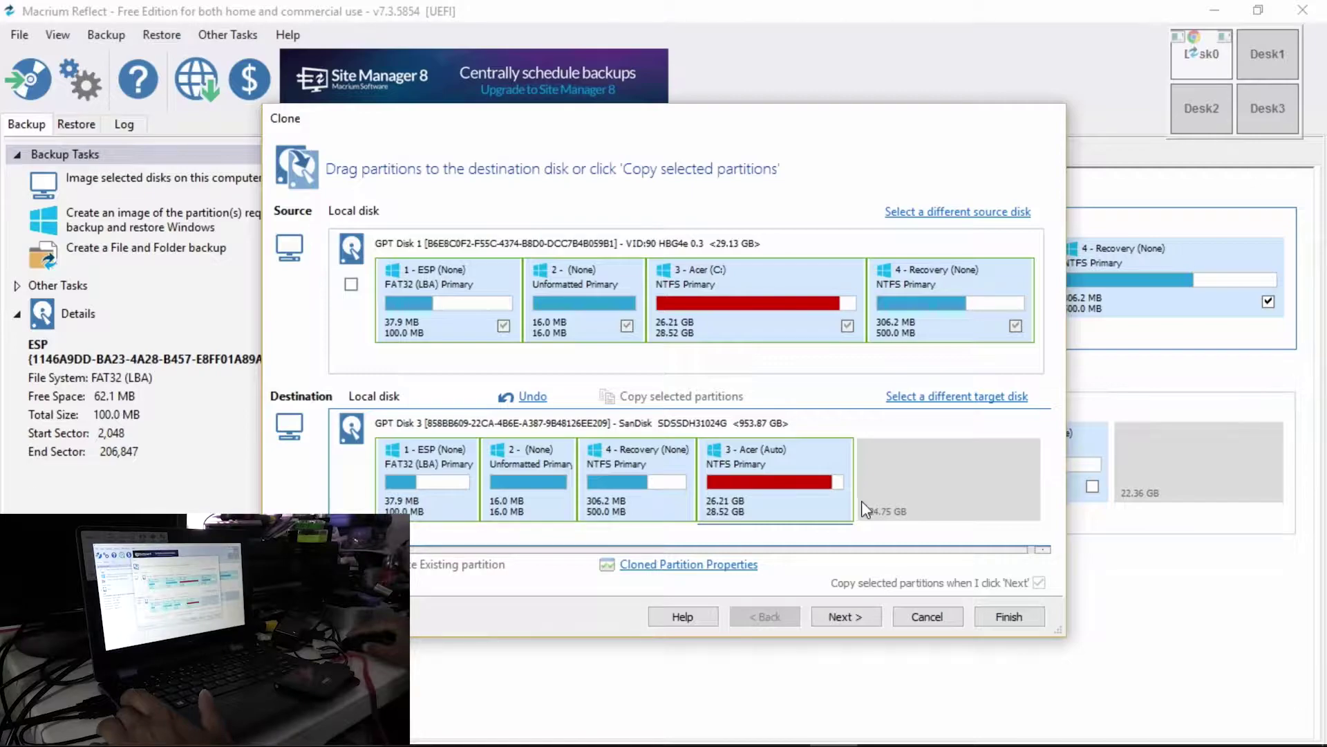
- Extend the cloned Acer partition to 953.267 GB so it fills the remaining space on the destination disk
left_click(738, 567)
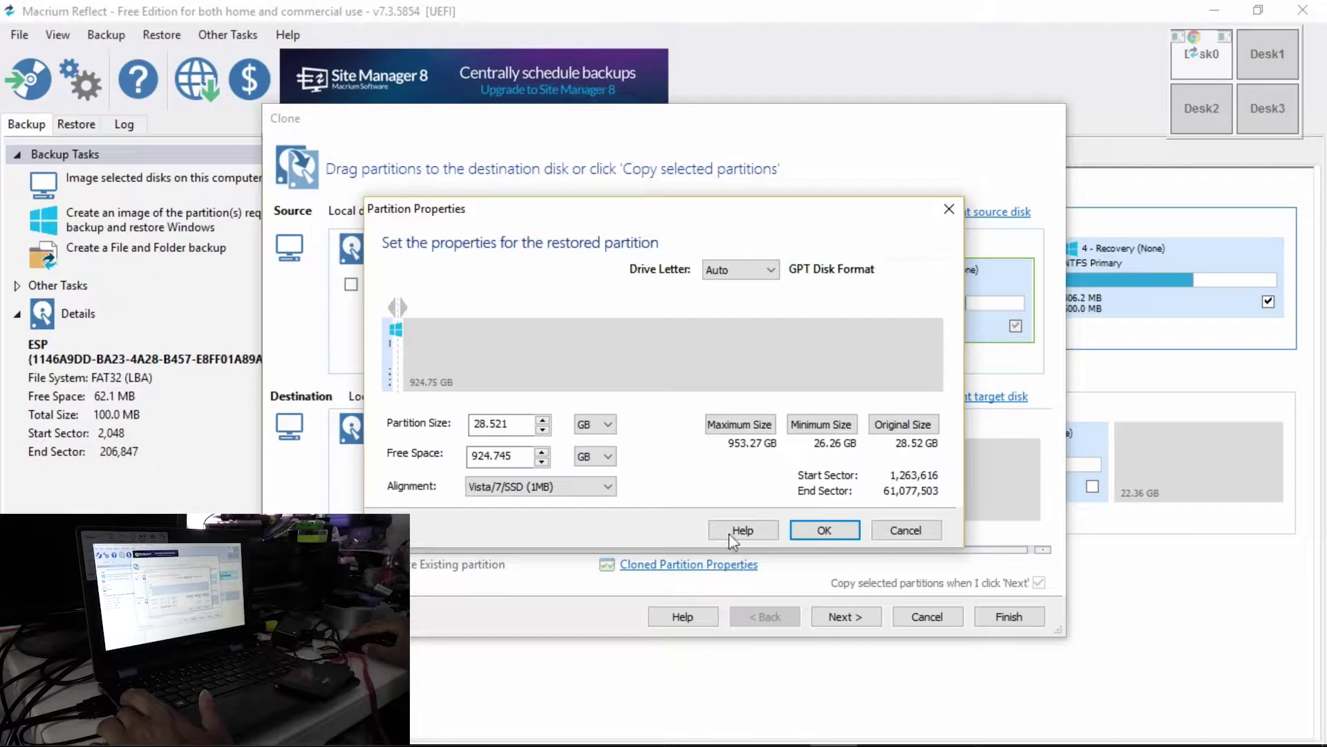
left_click_drag(404, 308, 958, 423)
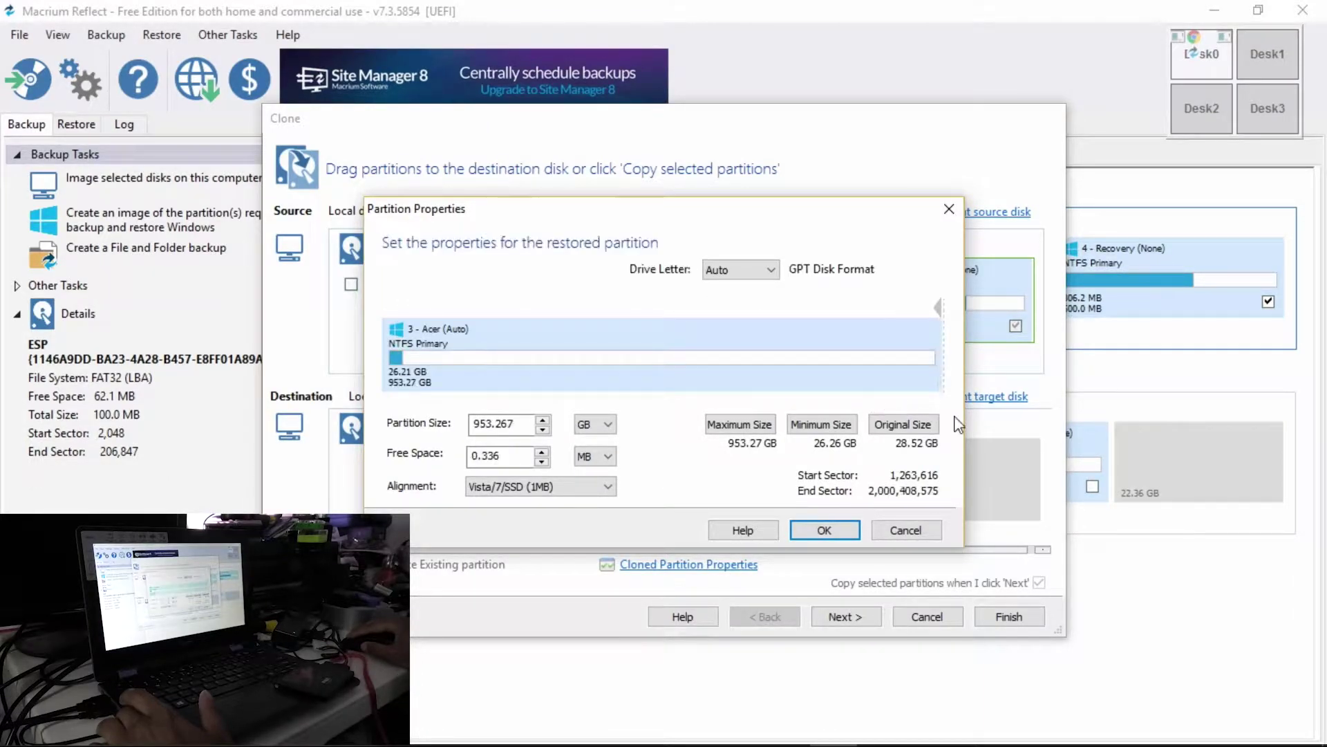
left_click(842, 530)
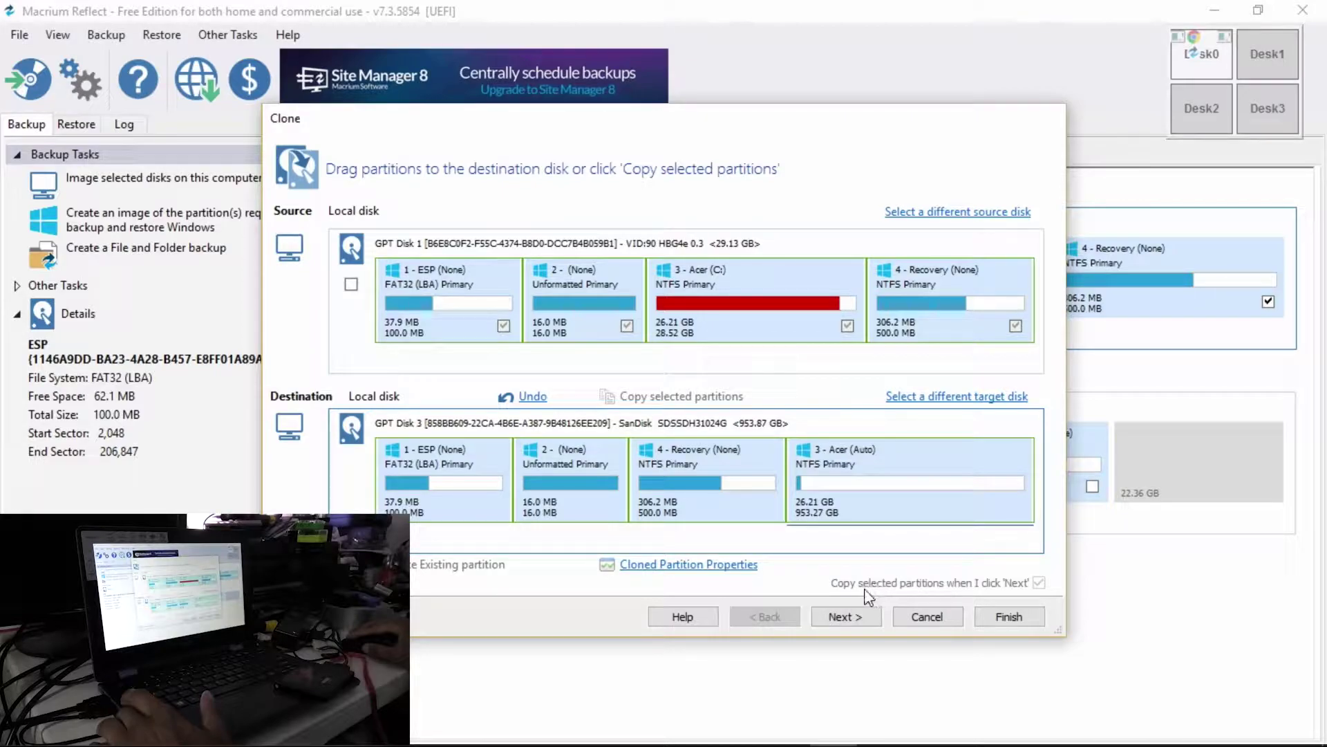
- Skip scheduling the clone, review all four operations in the clone summary, and finish the wizard
left_click(869, 624)
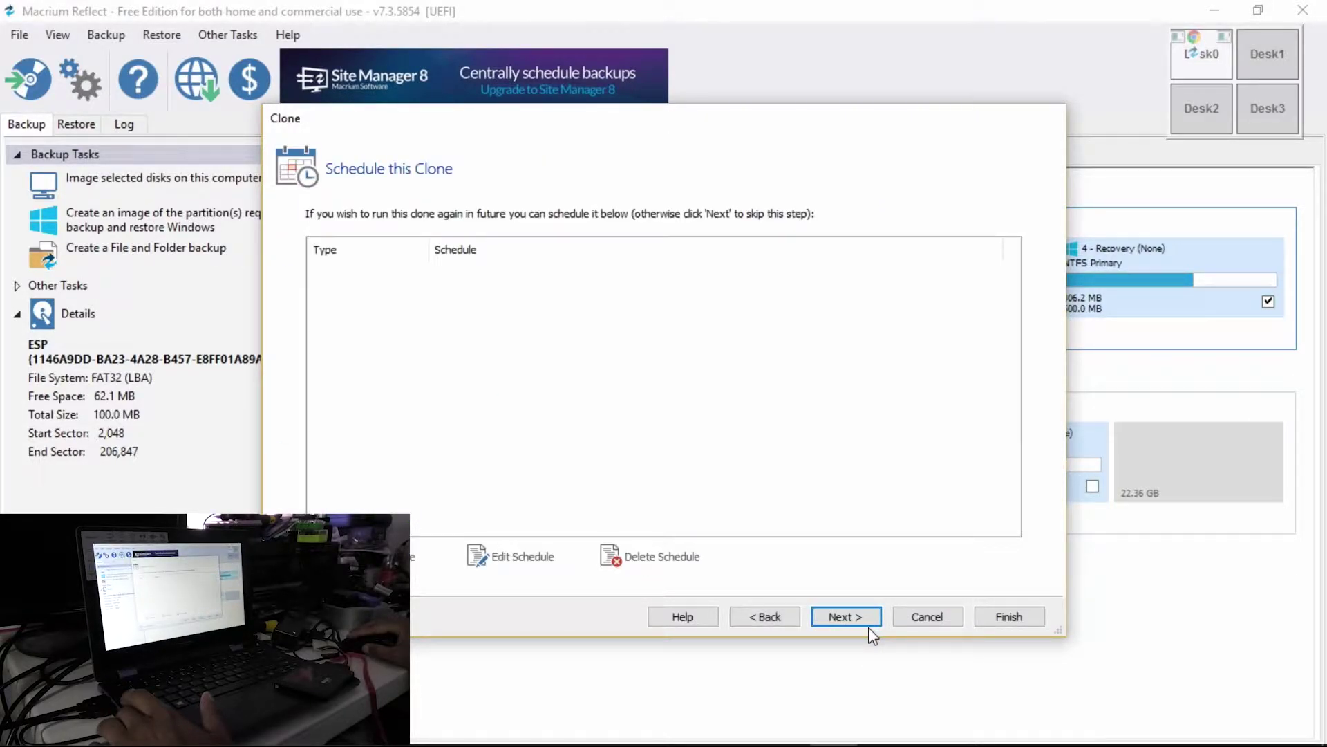
left_click(864, 620)
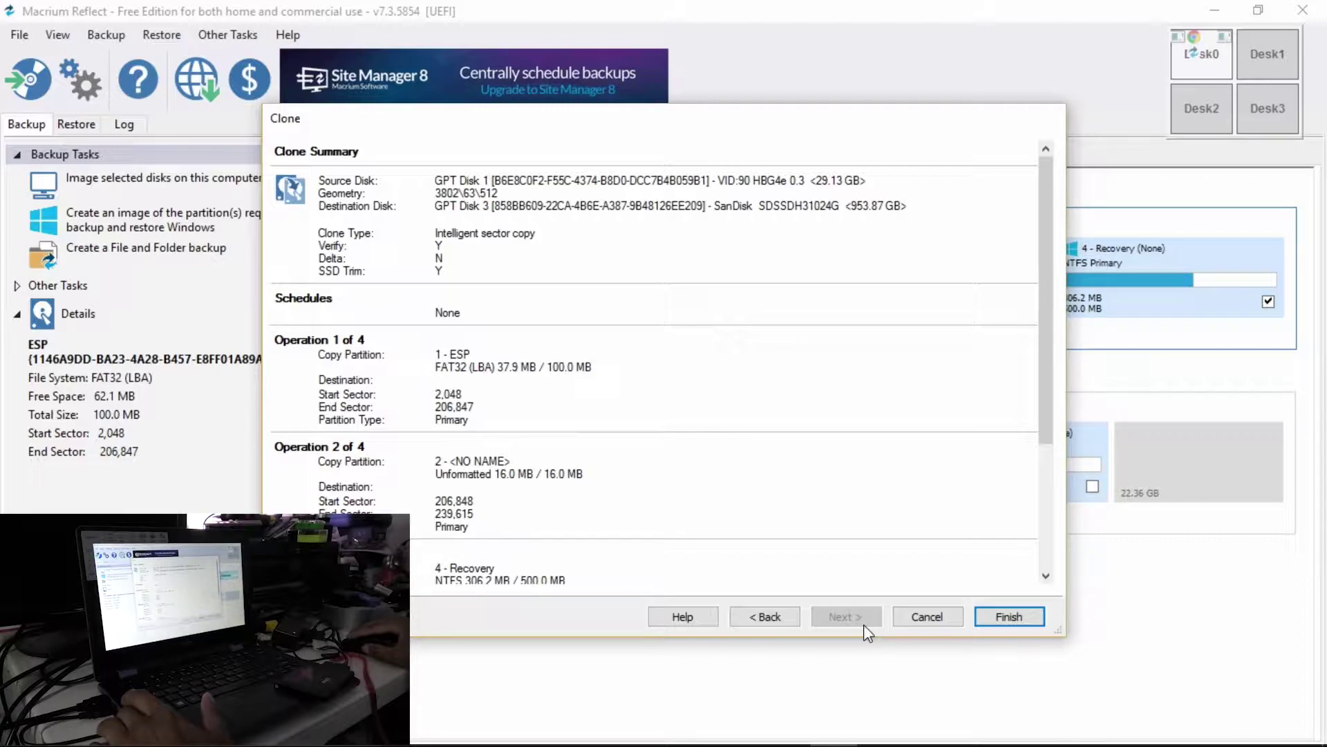
scroll(761, 470, "down", 3)
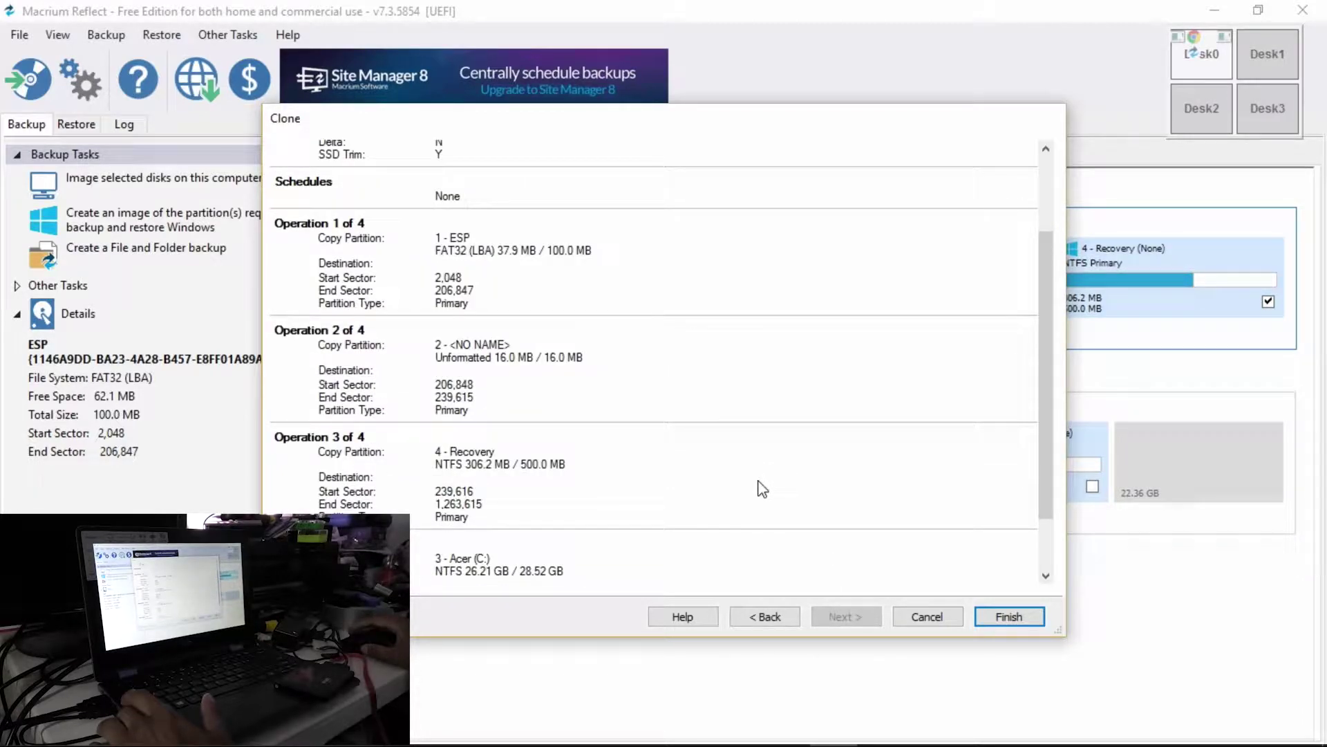
scroll(757, 491, "down", 2)
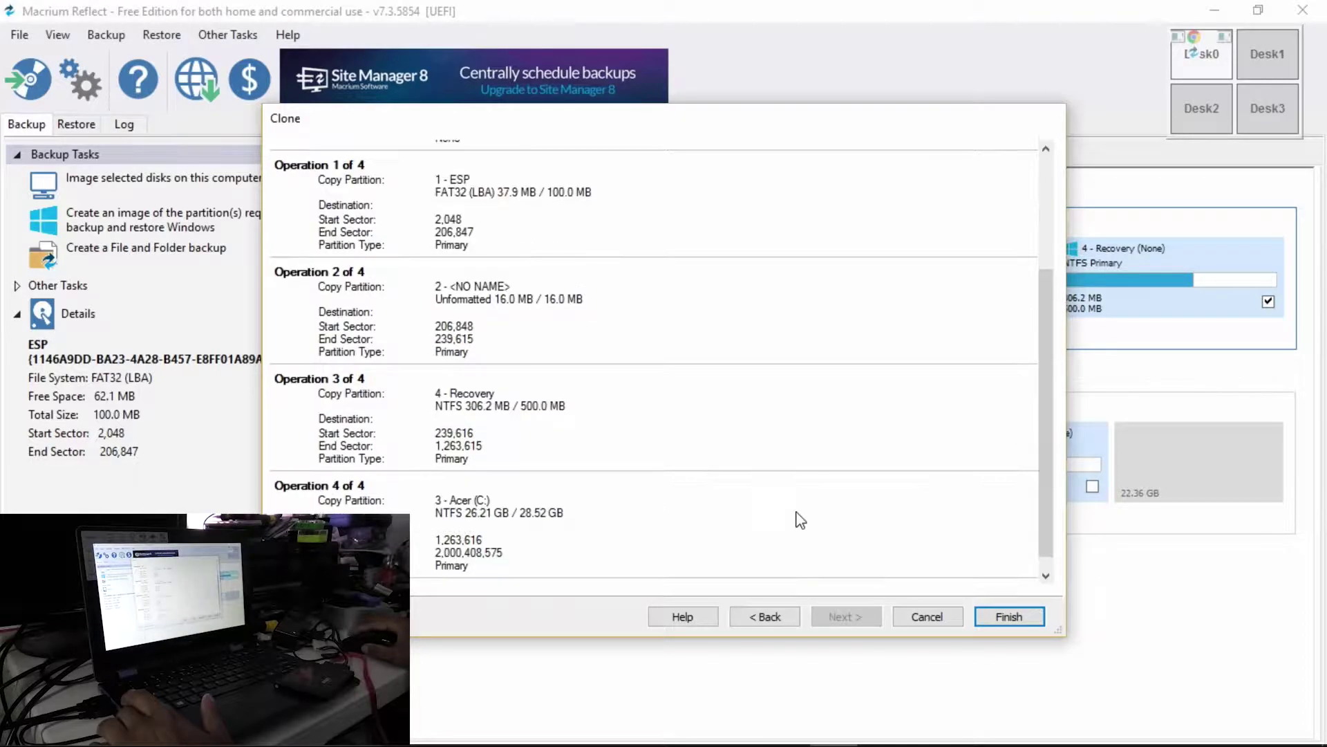
left_click(1009, 618)
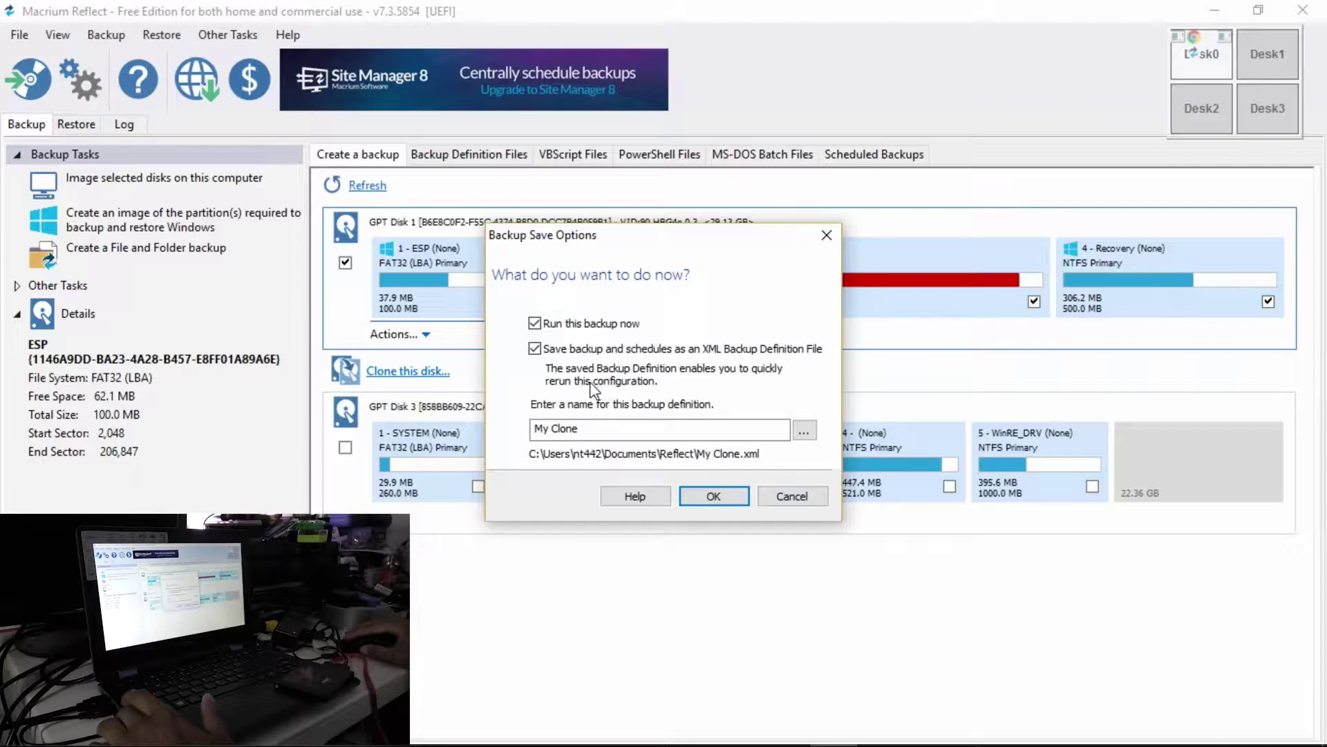
- Run the clone now without saving it as an XML backup definition file
left_click(534, 348)
left_click(535, 323)
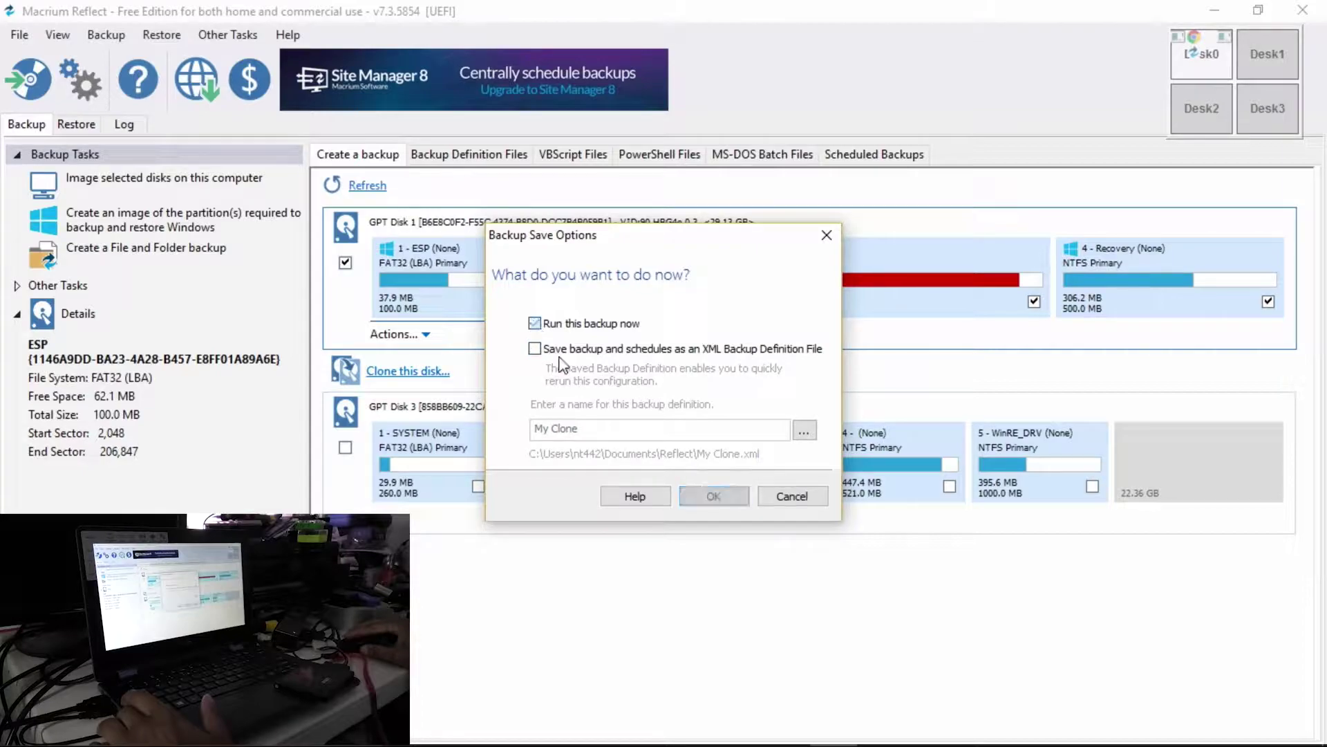
left_click(534, 323)
left_click(732, 503)
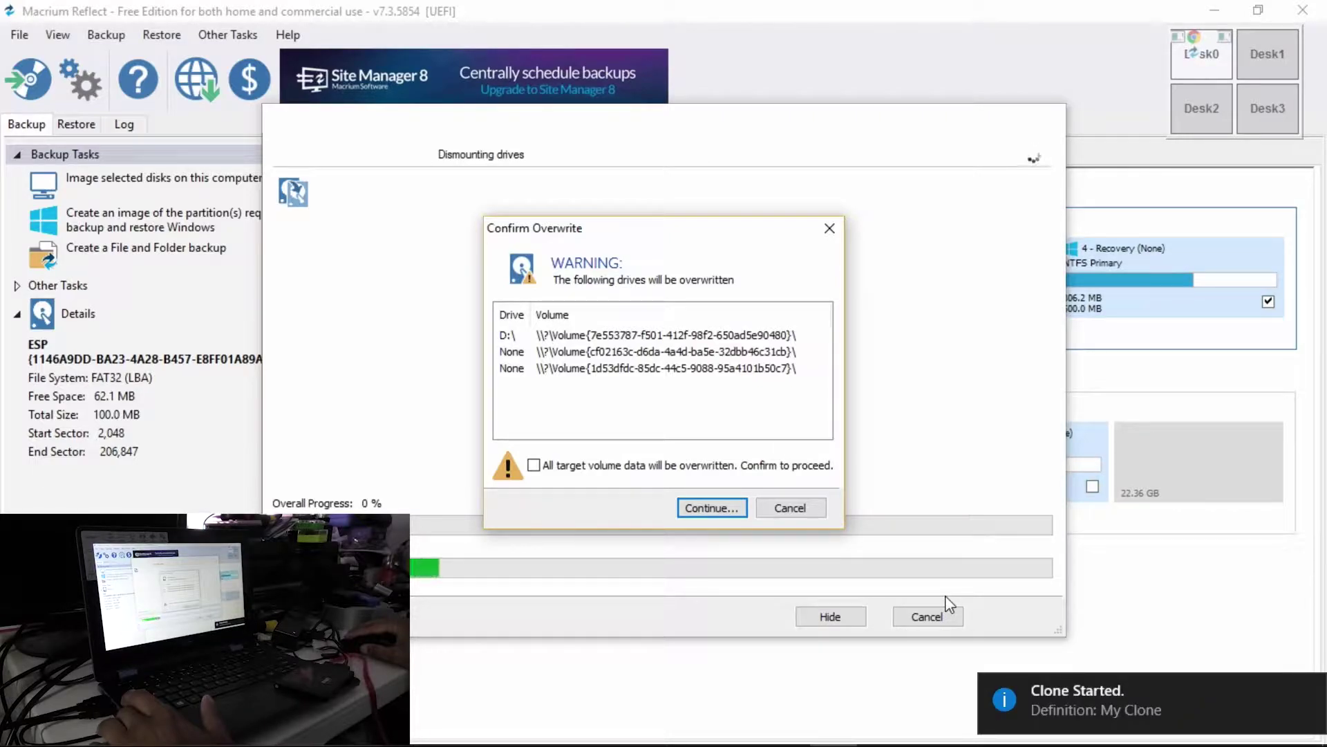
- Confirm that all target volume data will be overwritten and continue with the clone
left_click(718, 505)
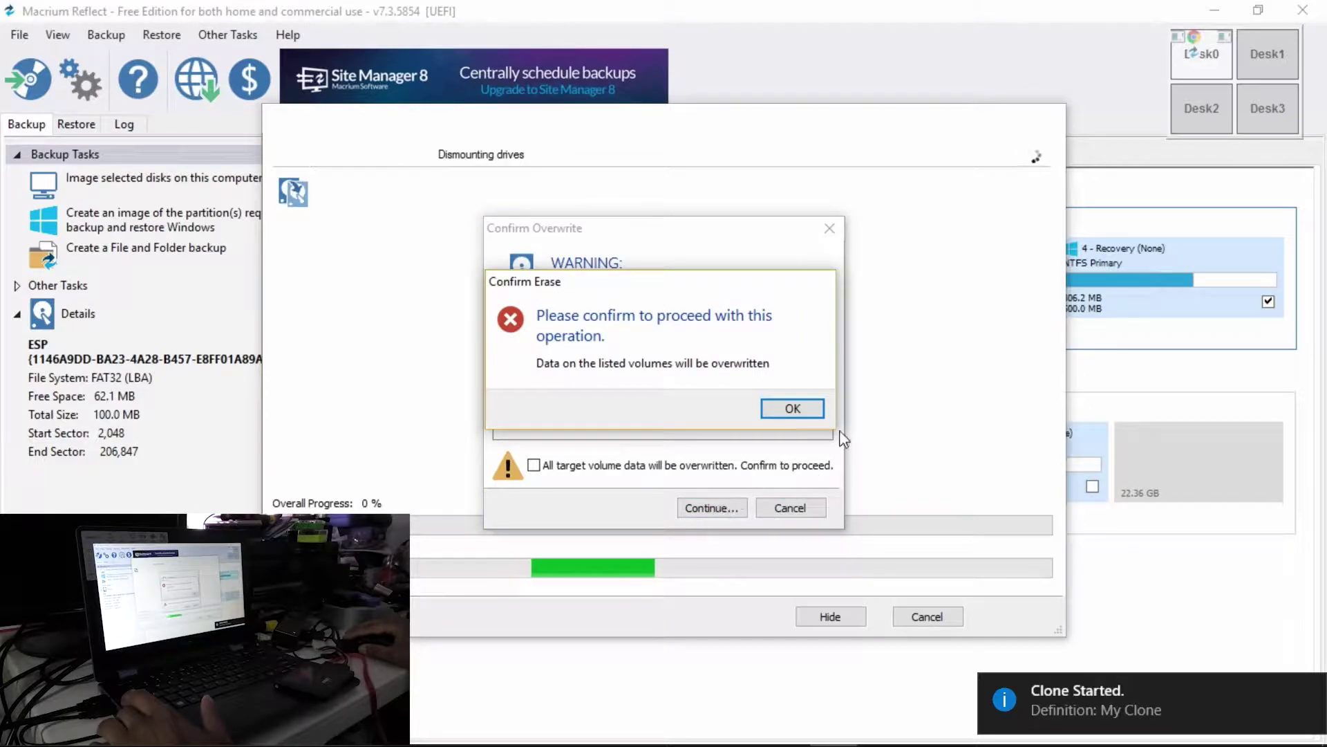
left_click(792, 411)
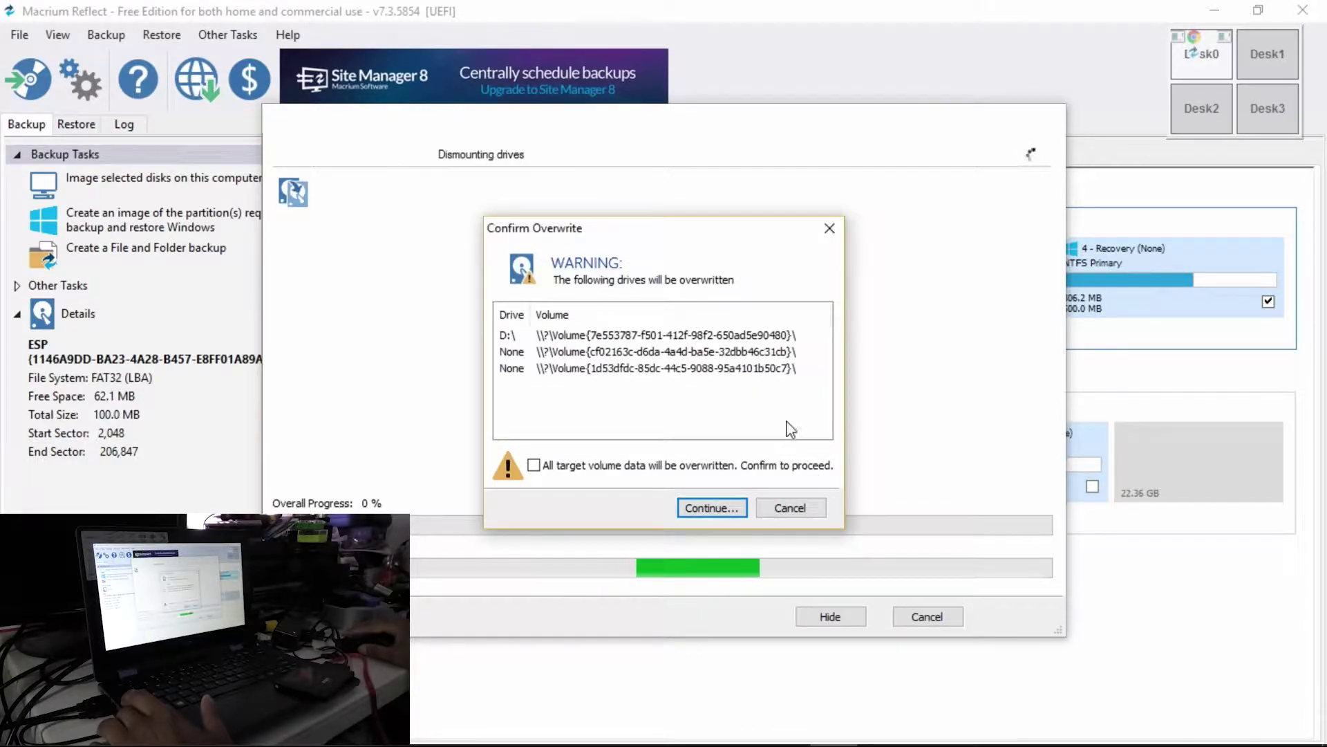
left_click(533, 465)
left_click(729, 514)
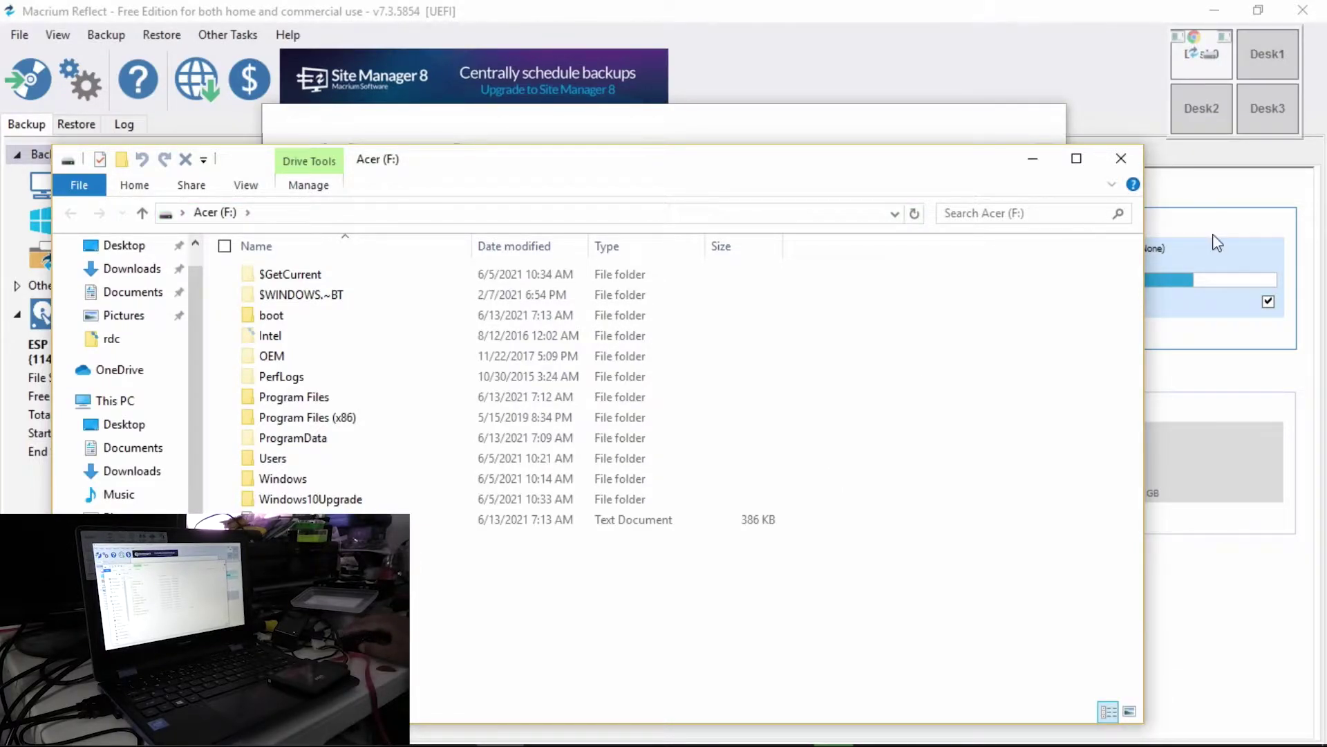
- Close the Acer (F:) folder window, dismiss the clone completion message and report, and exit Macrium Reflect
left_click(1113, 157)
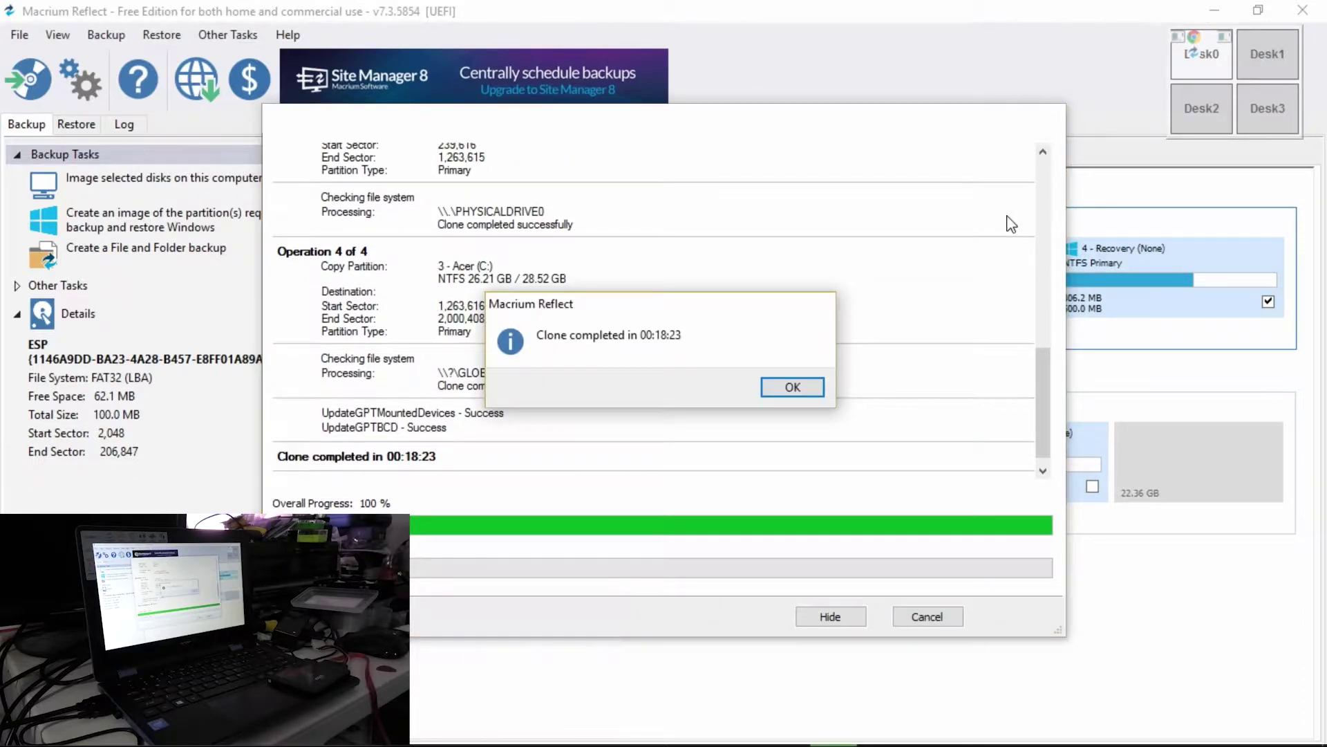
left_click(782, 389)
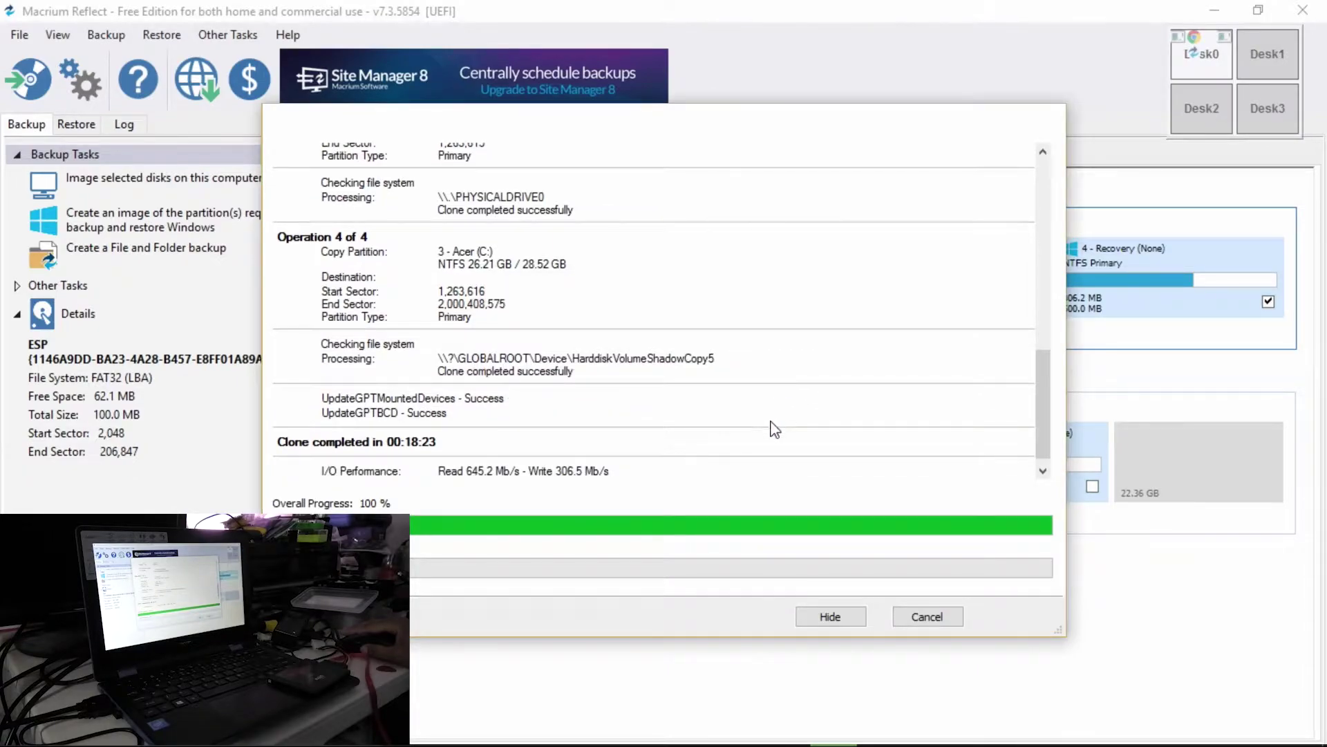
scroll(998, 441, "down", 1)
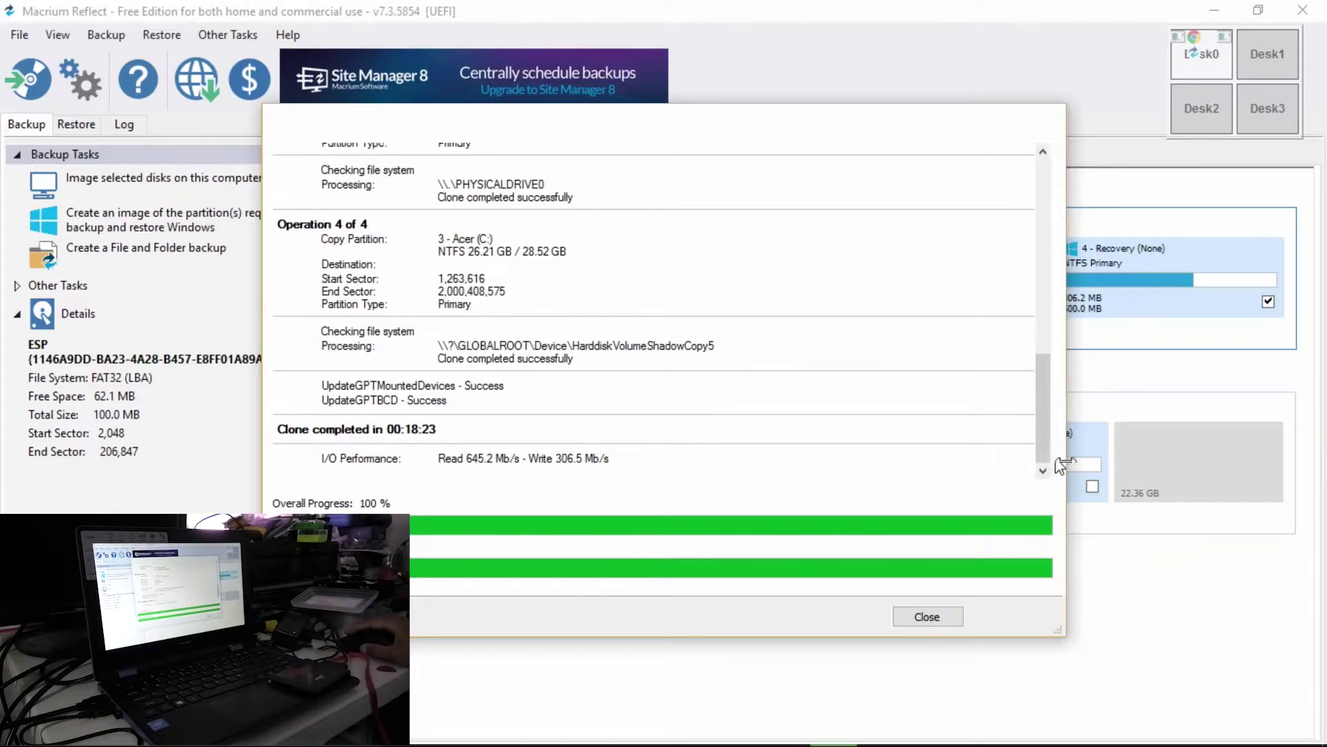
left_click(927, 616)
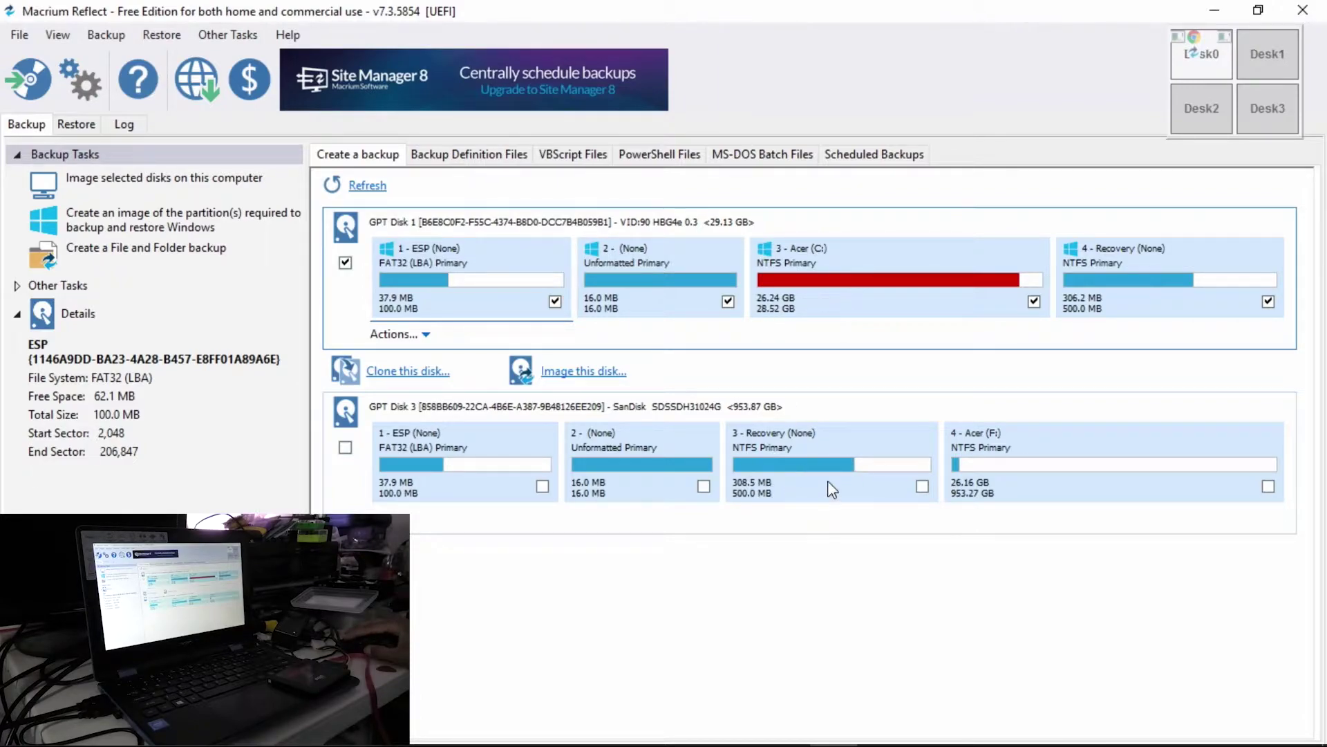
left_click(1303, 10)
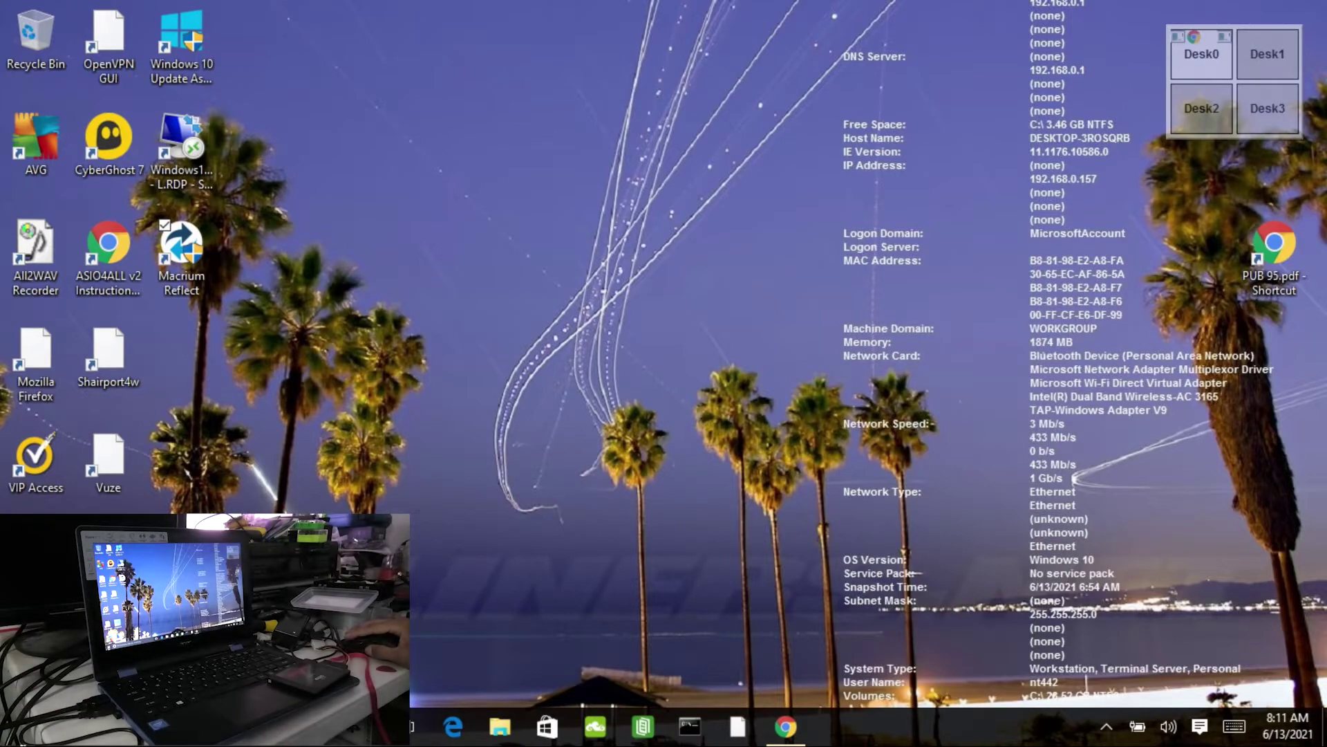
- Close the open Google Chrome window and bring up the Start menu
key("super")
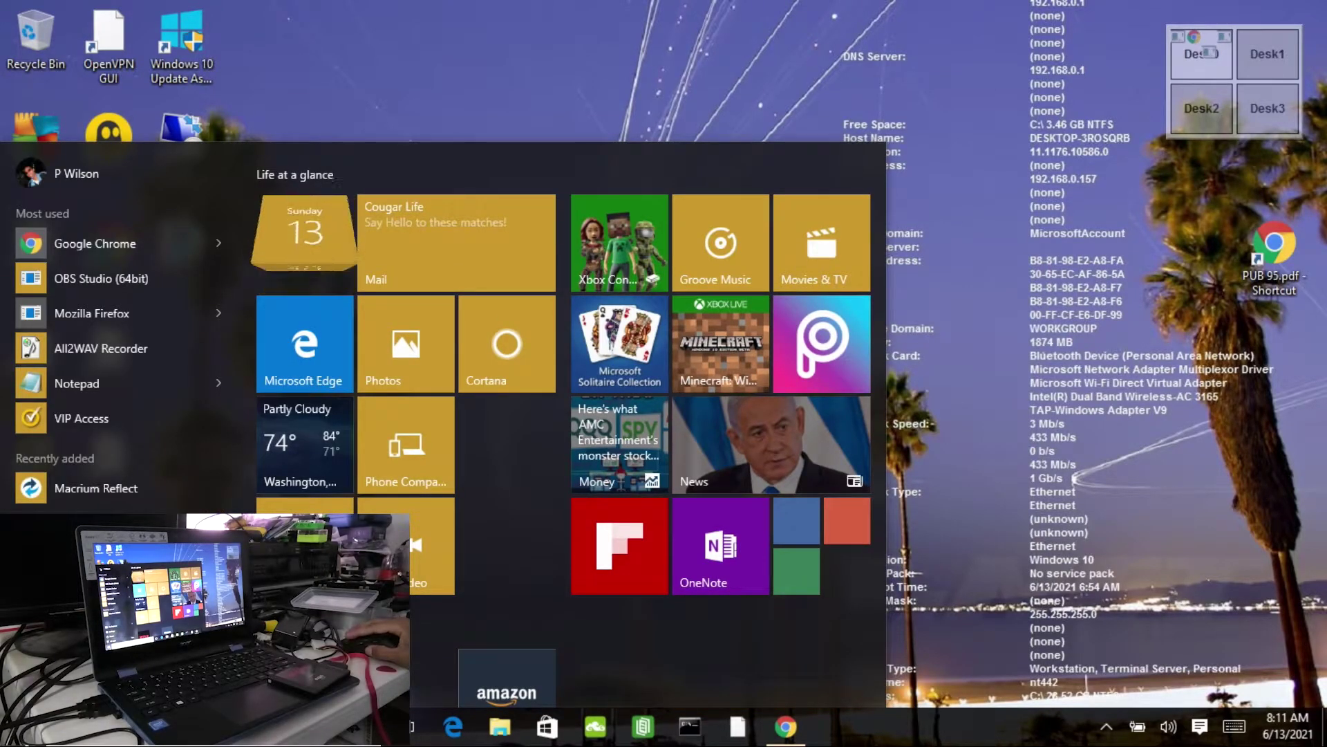
key("super")
key("super")
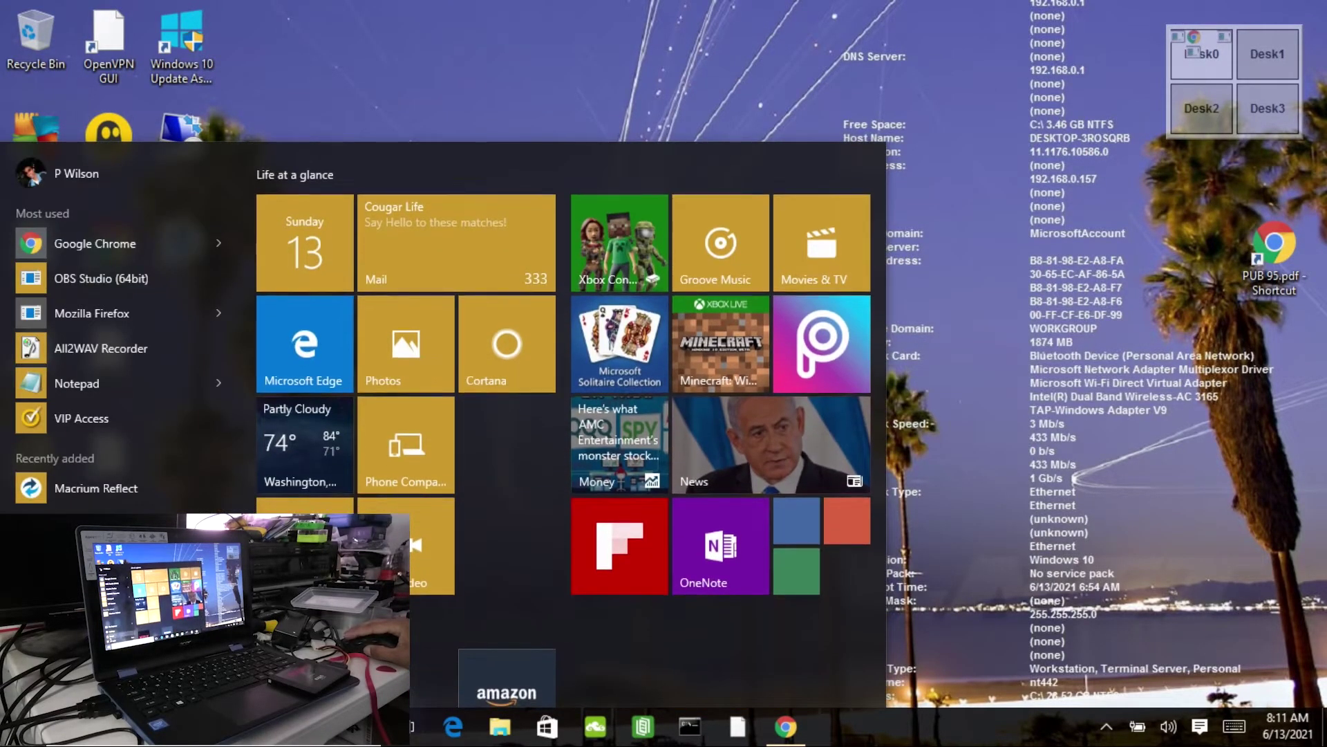
left_click(785, 727)
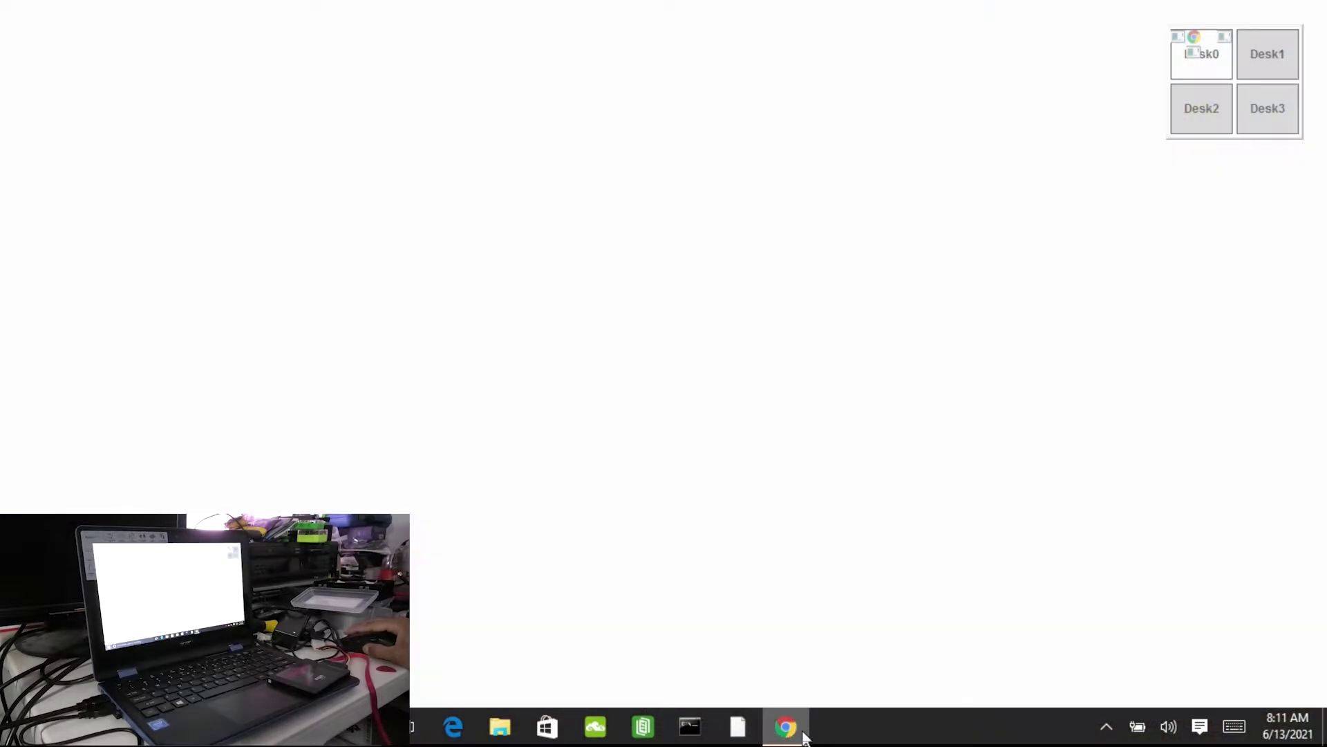
left_click(1304, 14)
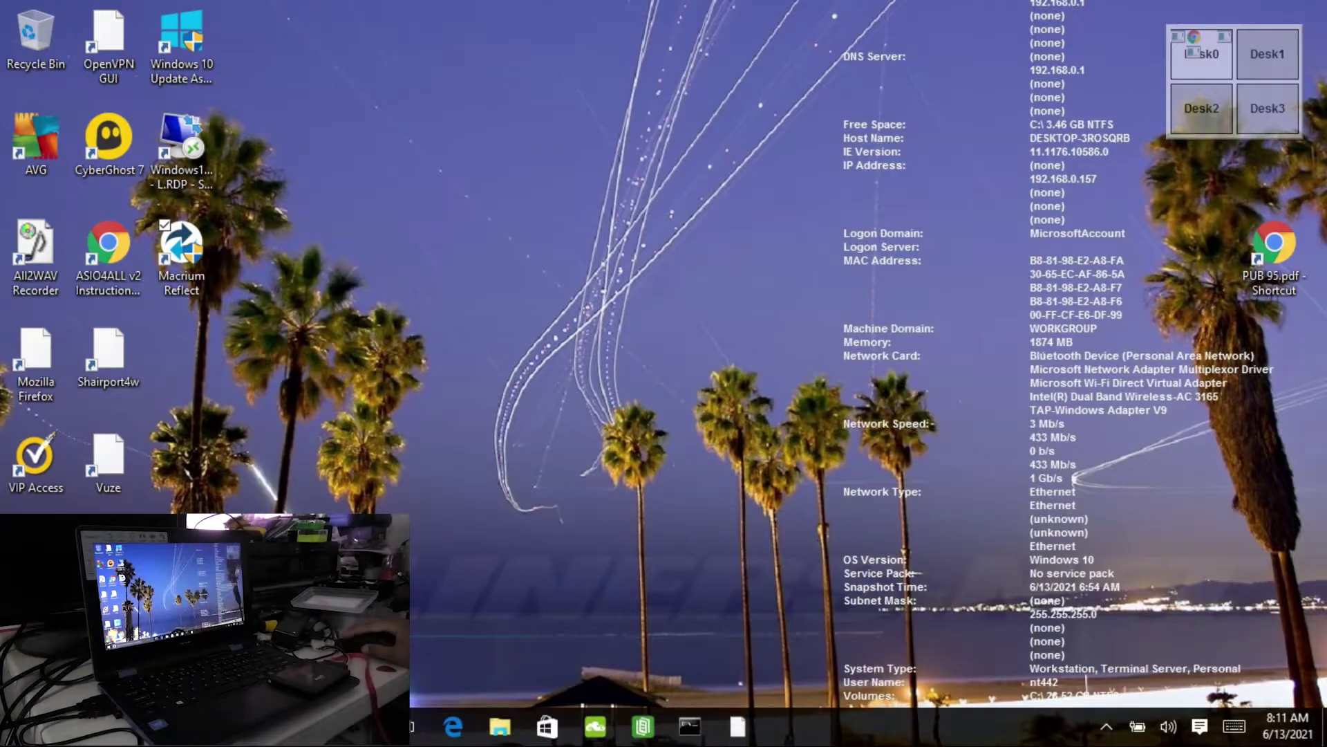
key("super")
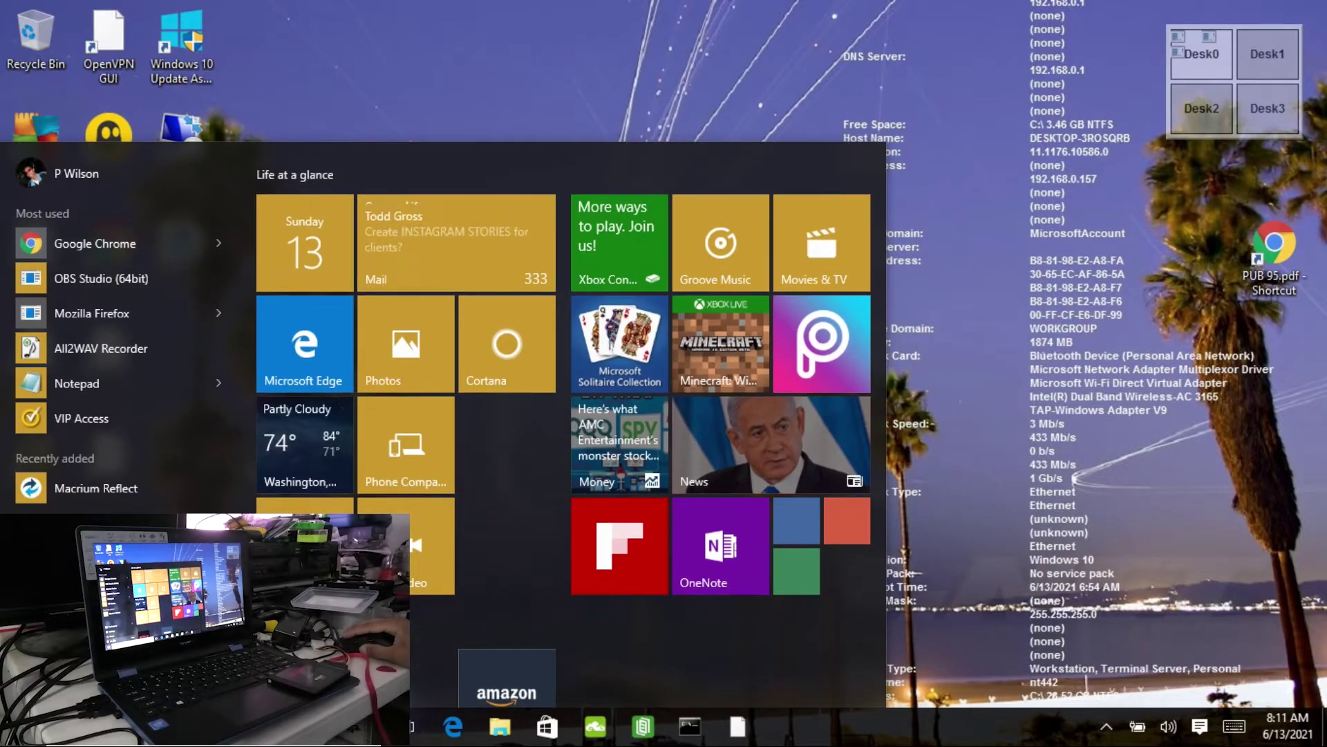